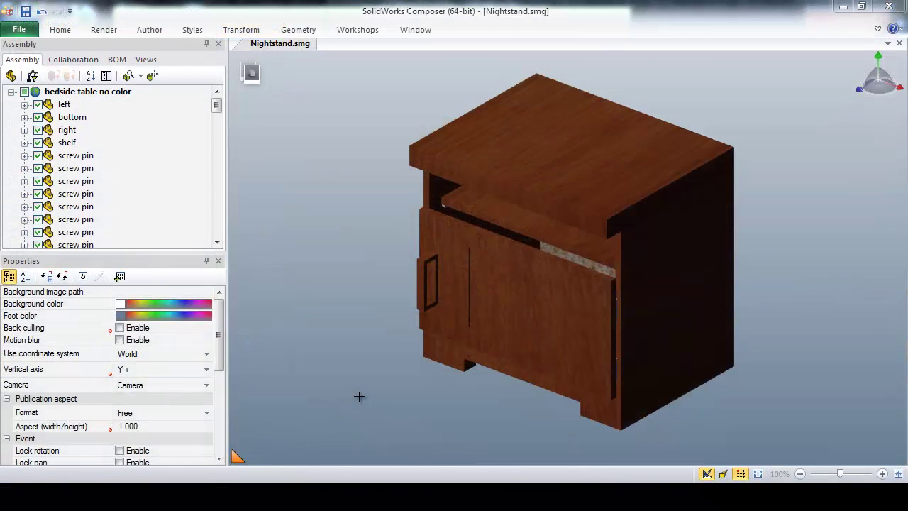
- Isolate the nightstand's 'left' side panel using Show Selection and Hide Others, then deselect it
left_click(66, 105)
right_click(276, 198)
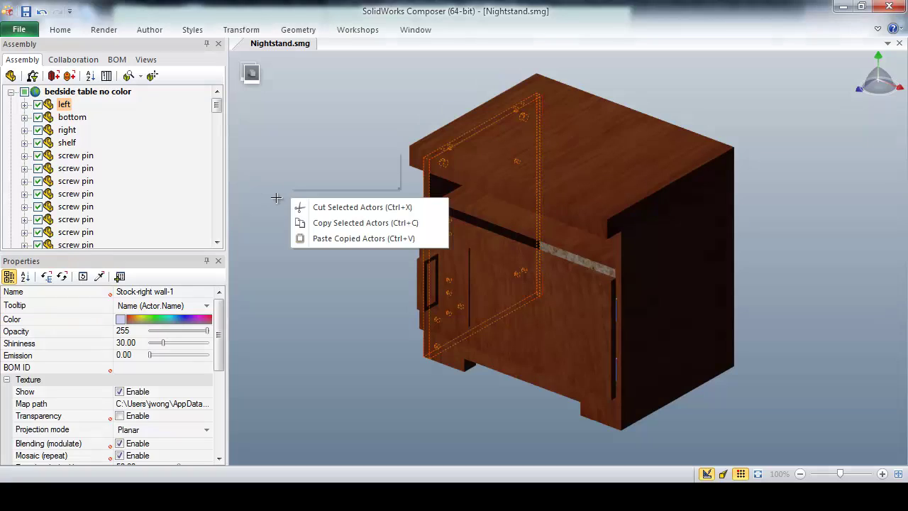
left_click(345, 181)
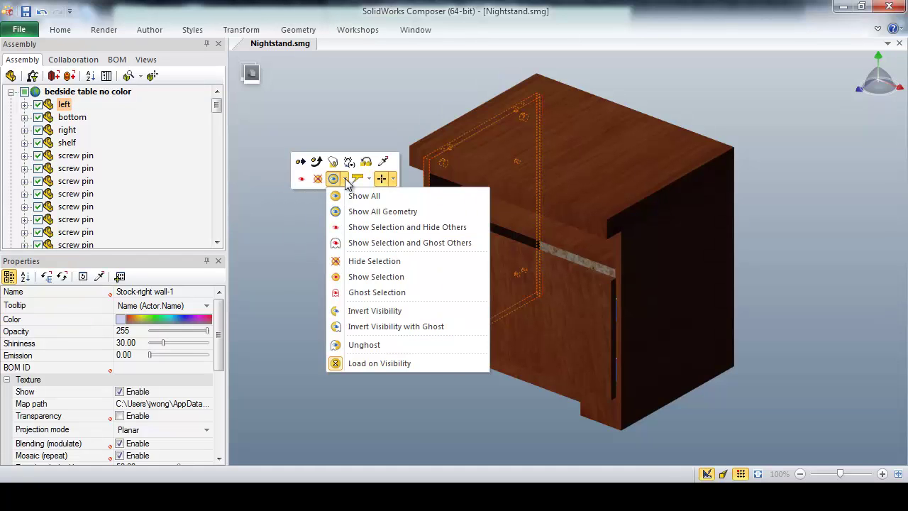
left_click(348, 227)
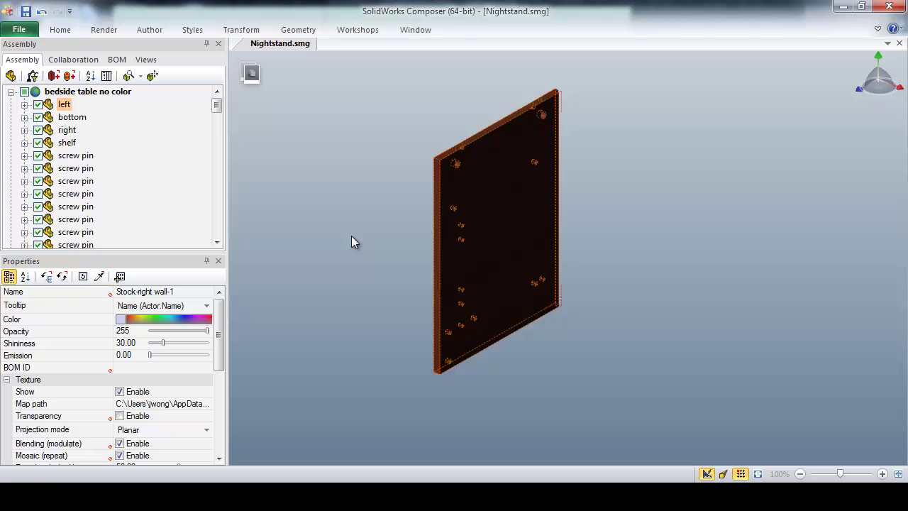
left_click(351, 237)
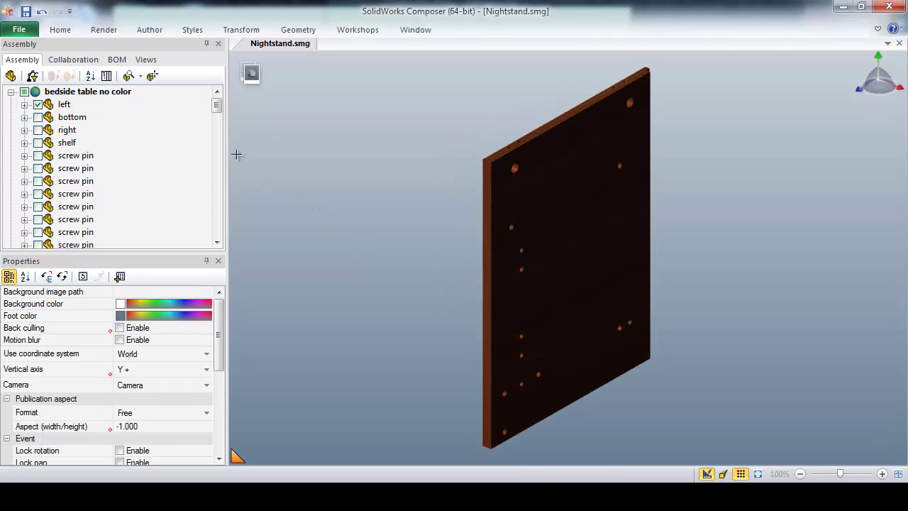
- Save the current left-panel display as a new view, View 19
left_click(146, 60)
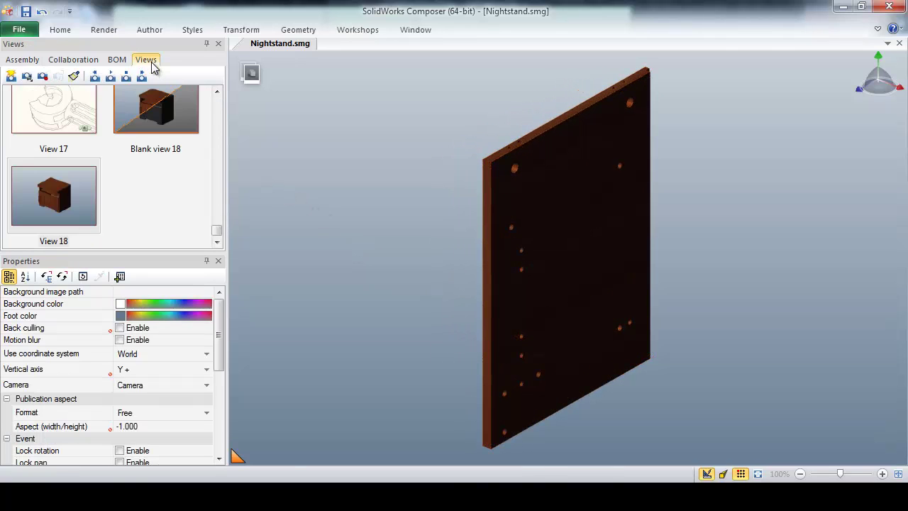
left_click(10, 77)
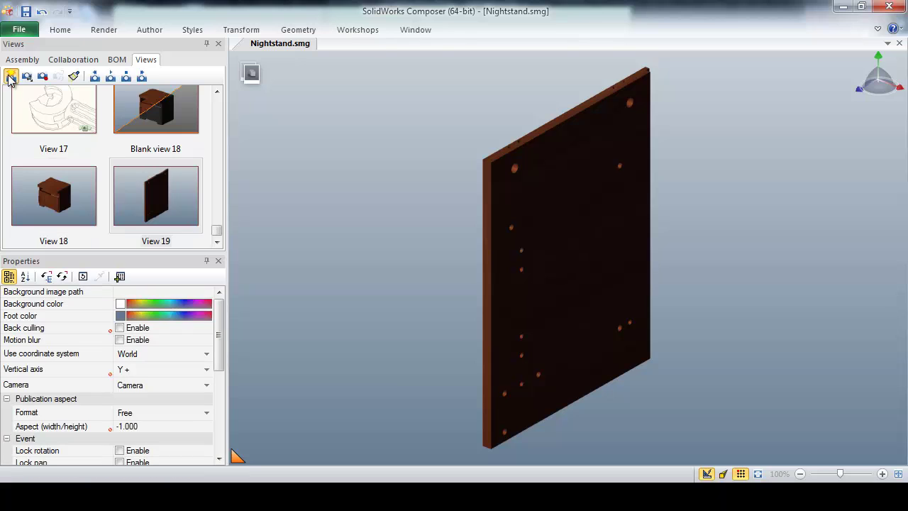
left_click(166, 245)
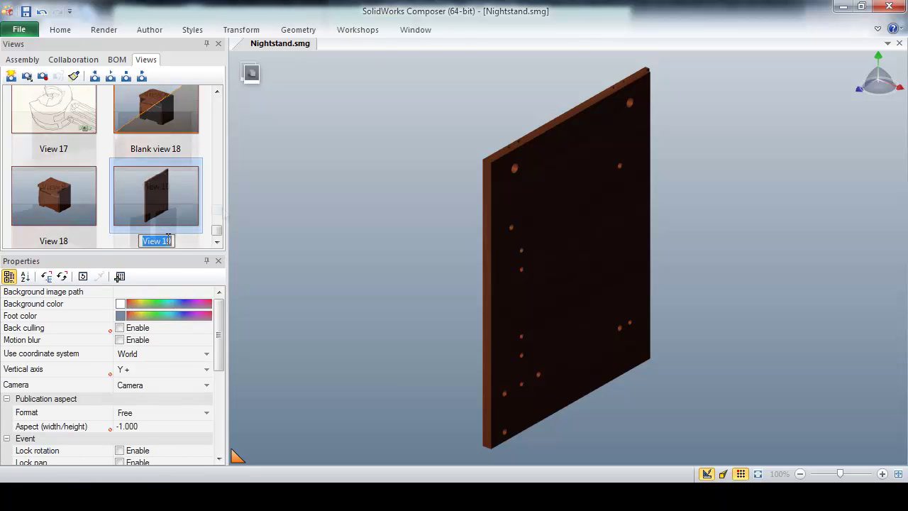
left_click_drag(217, 231, 217, 152)
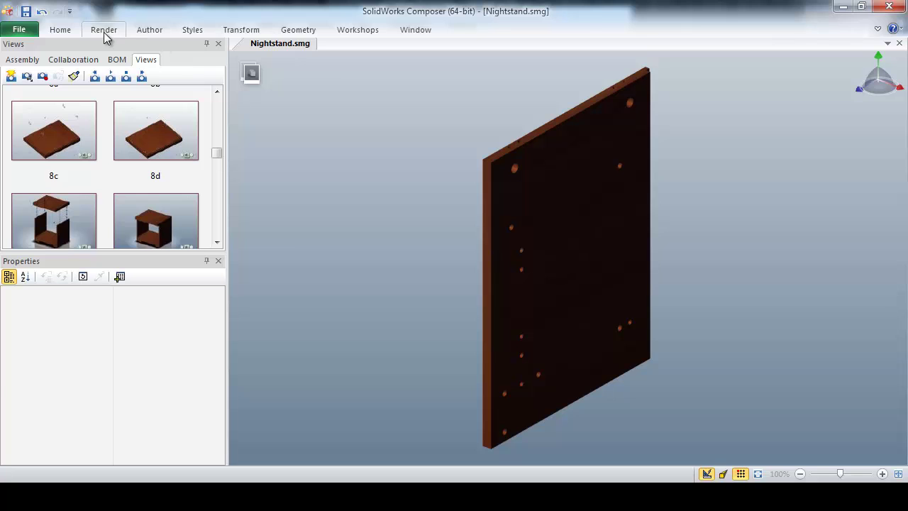
- Place the Image 2D 'All Buttons' navigation set at the viewport's lower right, then deselect it
left_click(142, 32)
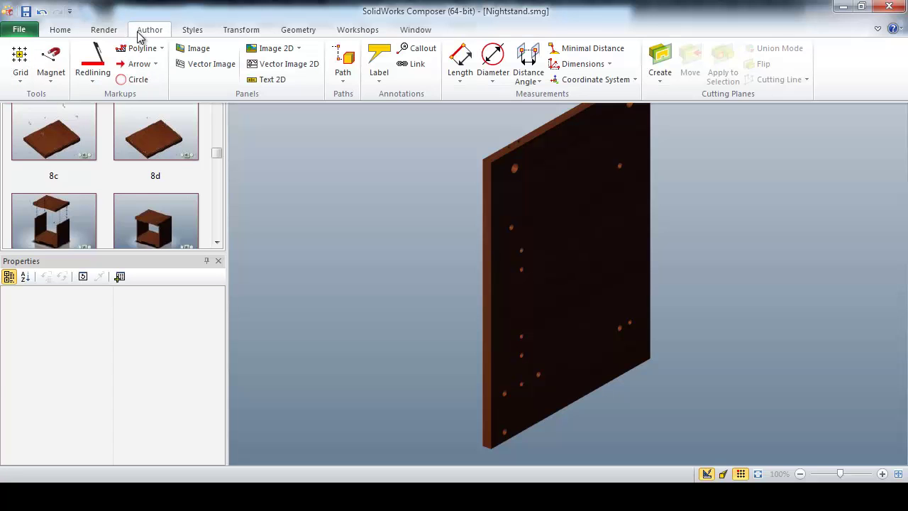
left_click(298, 48)
left_click(277, 149)
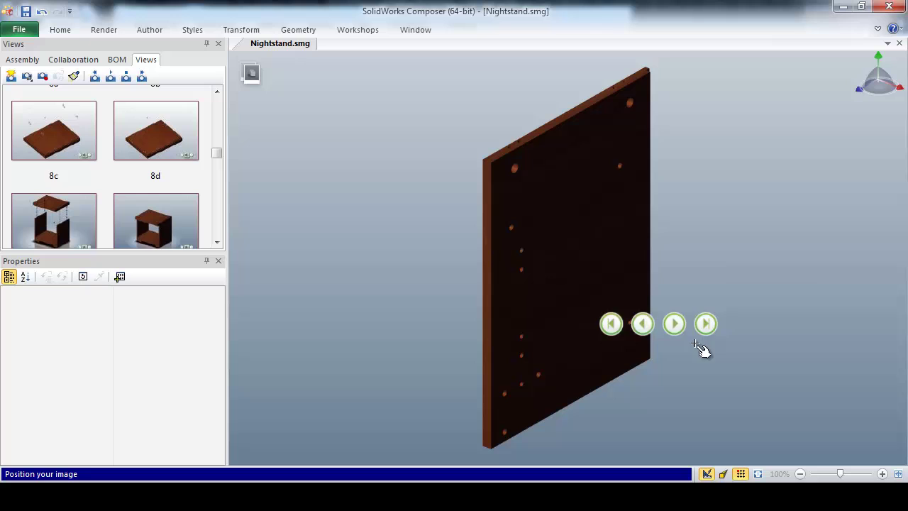
left_click(850, 447)
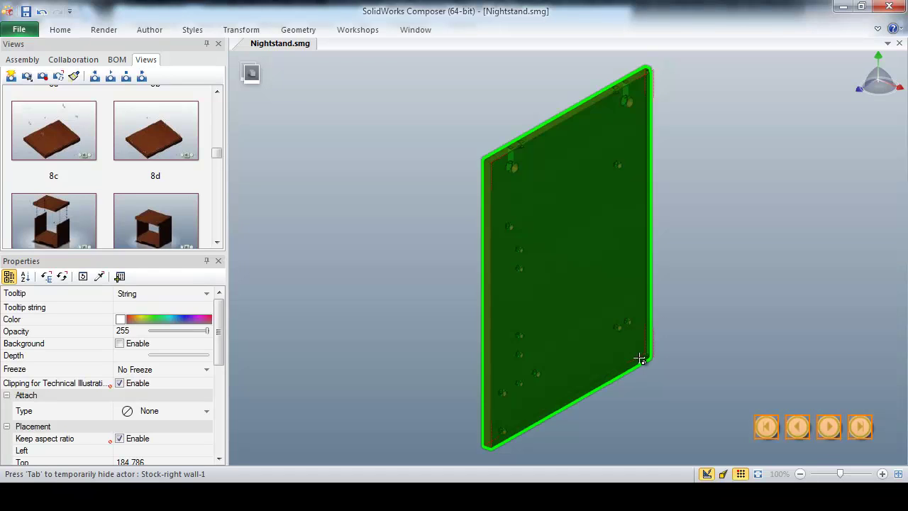
left_click(426, 296)
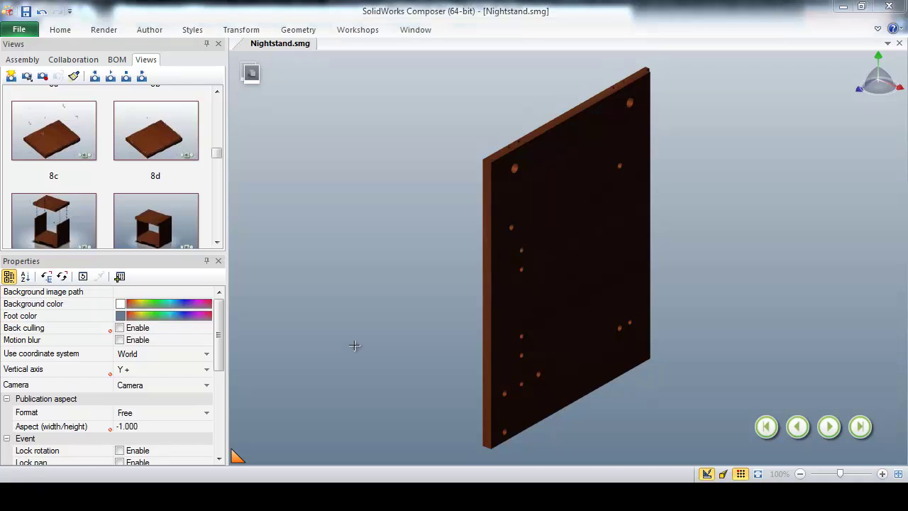
- Publish the Nightstand.exe package with Annotations rights enabled and open it in Player Pro
left_click(31, 31)
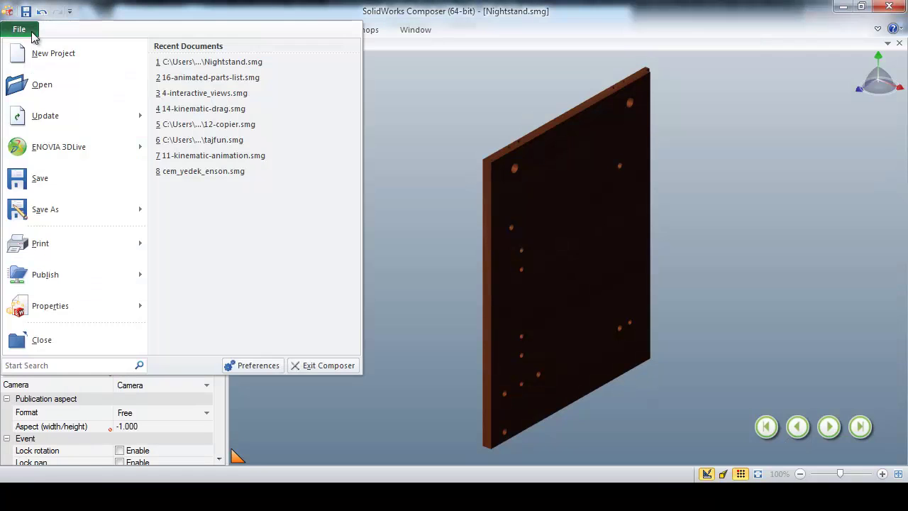
mouse_move(108, 274)
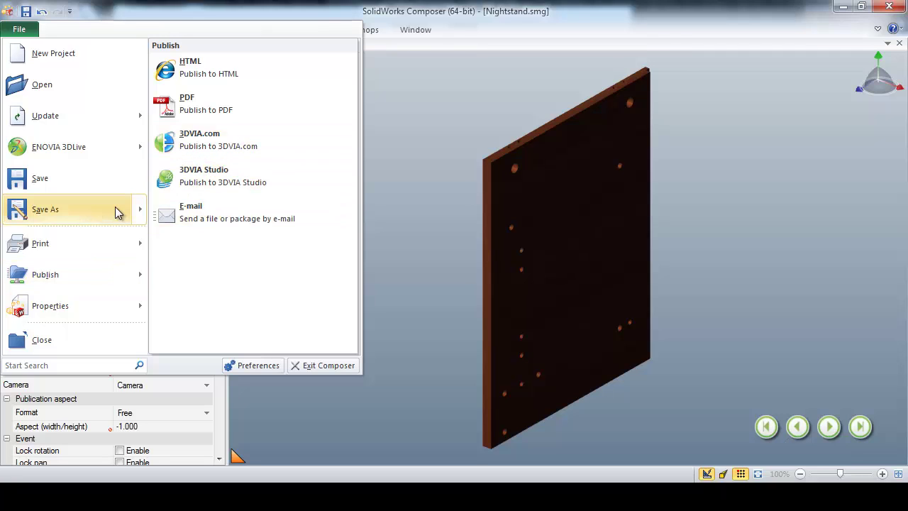
mouse_move(116, 209)
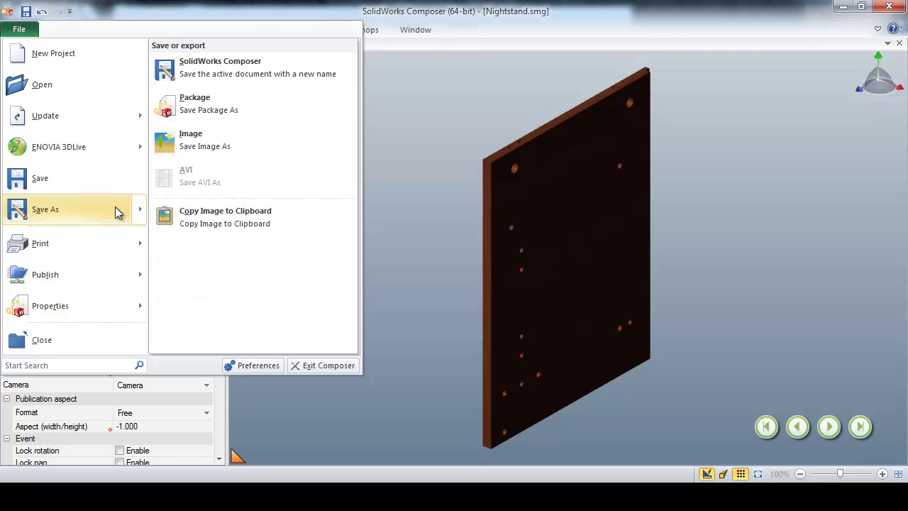
left_click(265, 111)
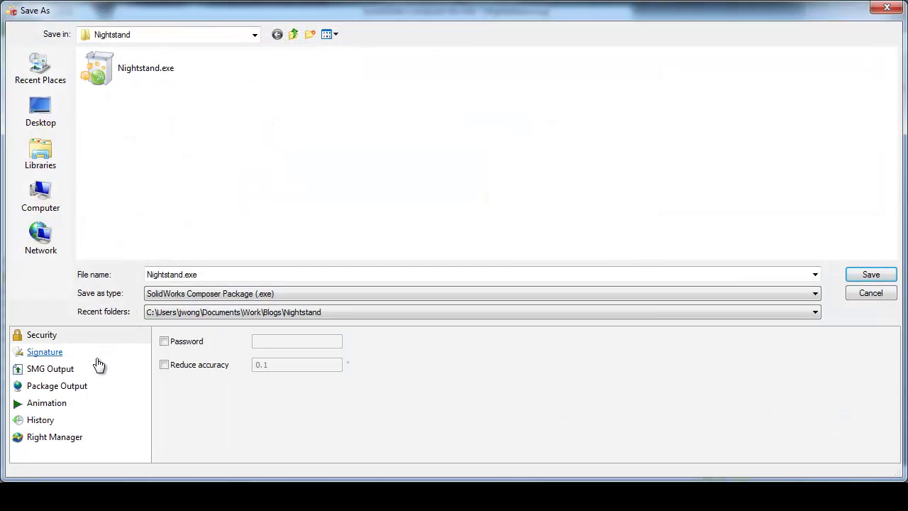
left_click(75, 438)
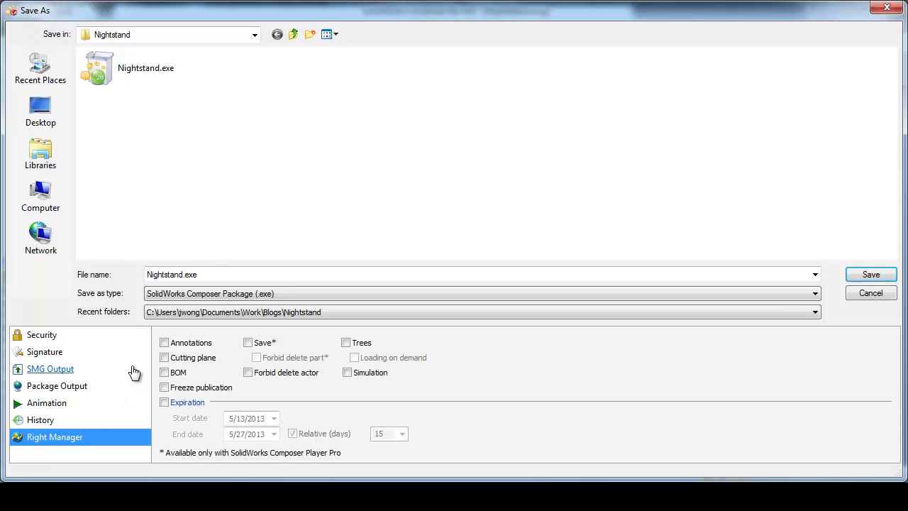
left_click(164, 344)
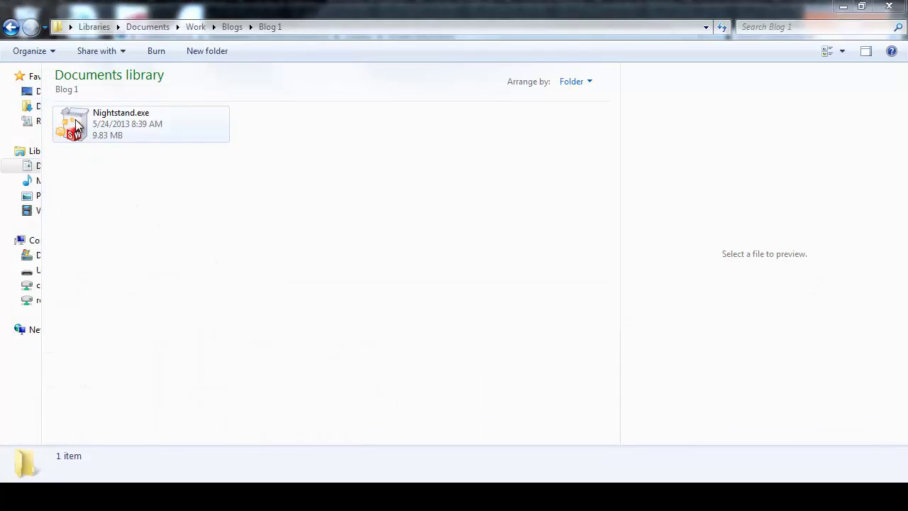
double_click(76, 127)
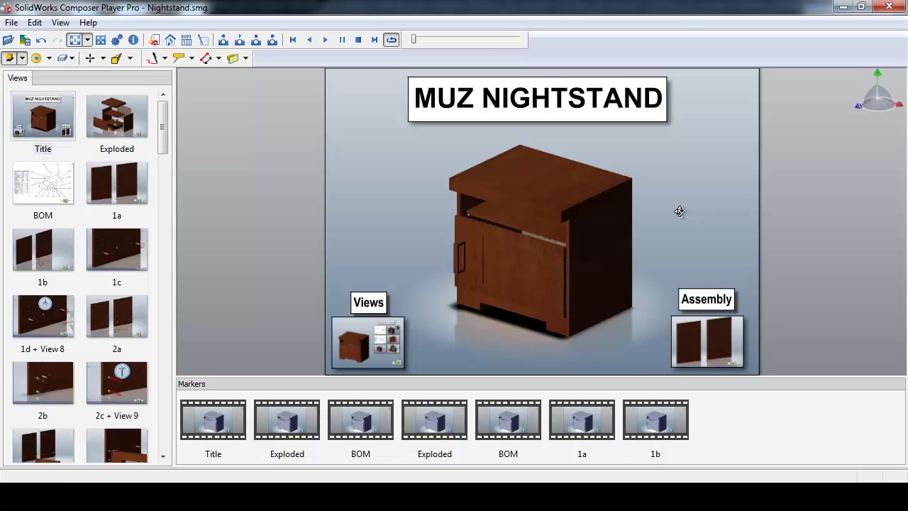
left_click_drag(679, 209, 270, 192)
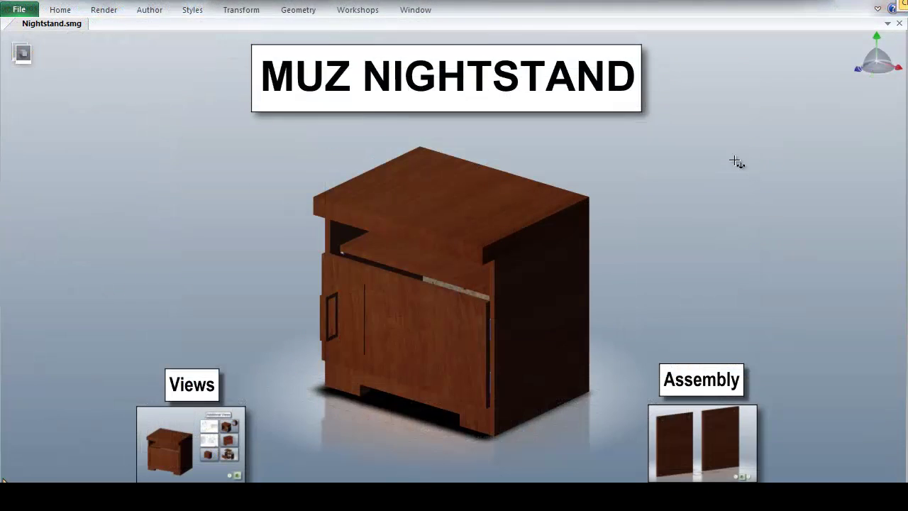
- Open the Assembly instructions and step through the screw-turning, door-panel, dowel and rail-joining steps
left_click(712, 419)
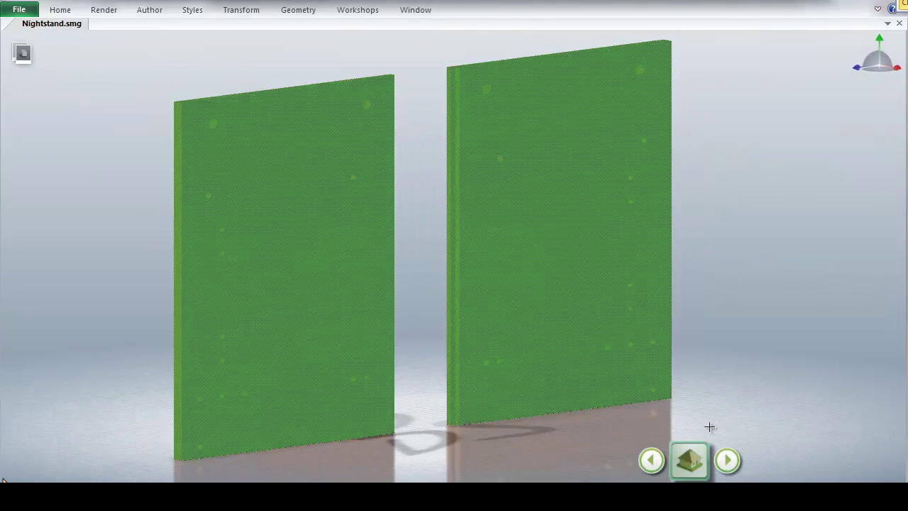
left_click(727, 460)
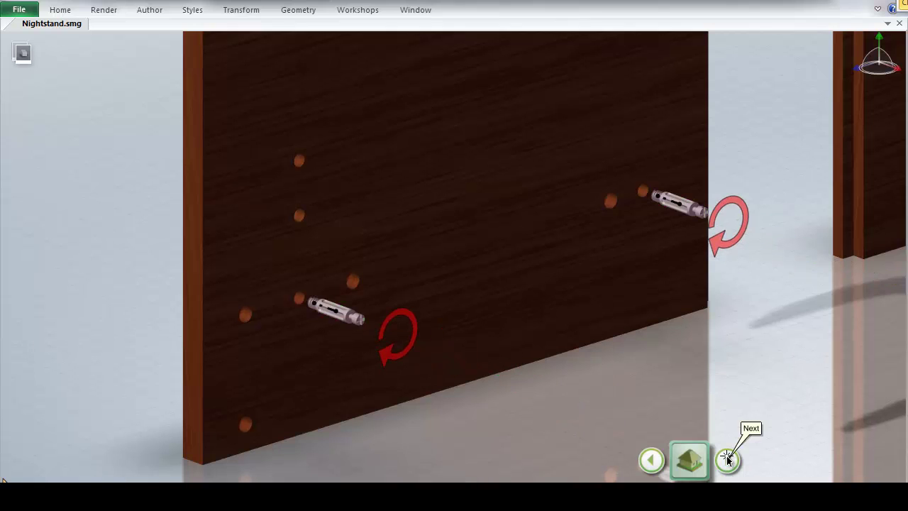
left_click(727, 460)
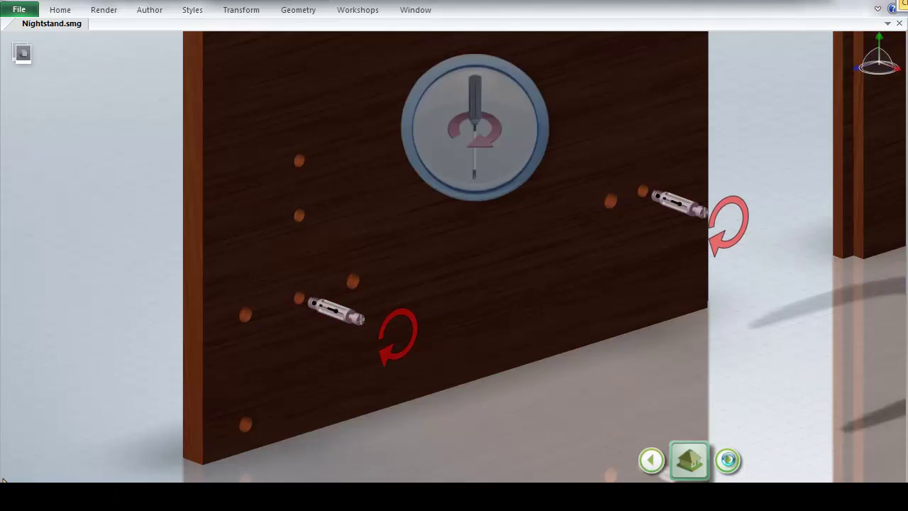
left_click(727, 459)
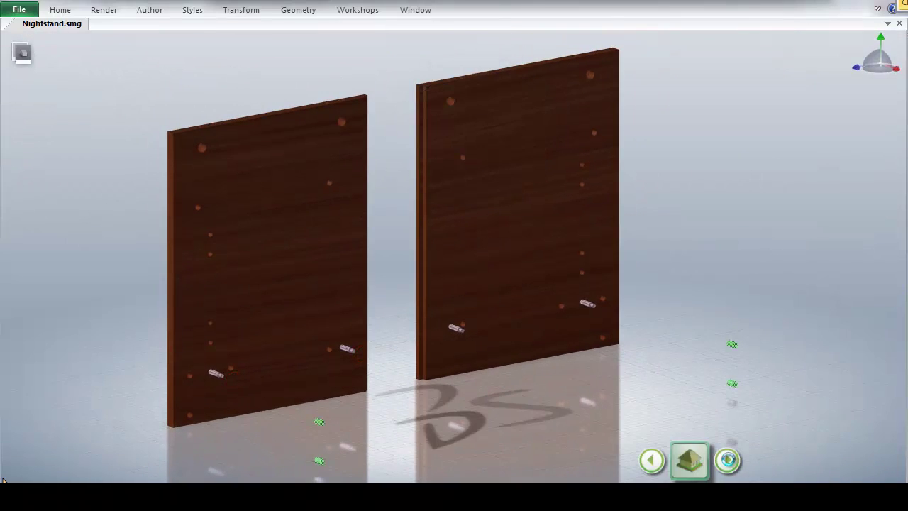
left_click(727, 460)
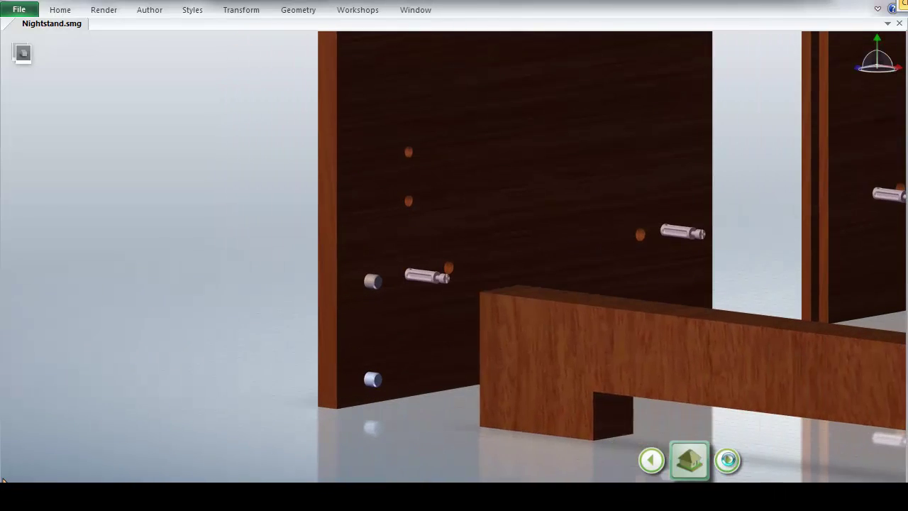
left_click(727, 460)
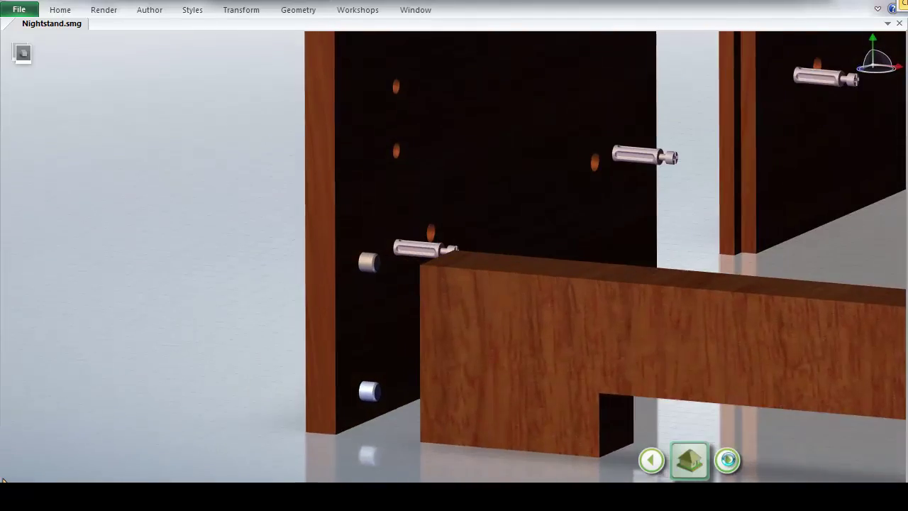
left_click(728, 460)
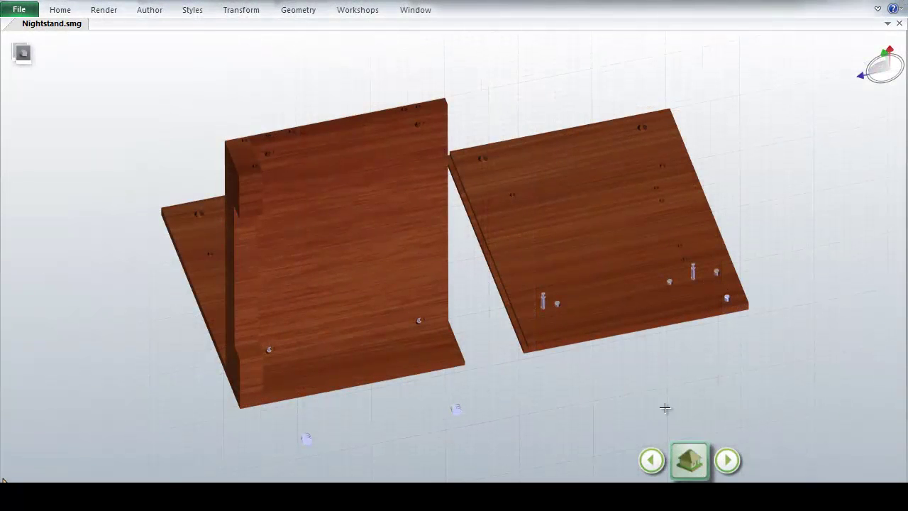
- Advance past the dowel-marker close-up and open the wrench's wireframe Auxiliary View, then step onward
left_click(729, 460)
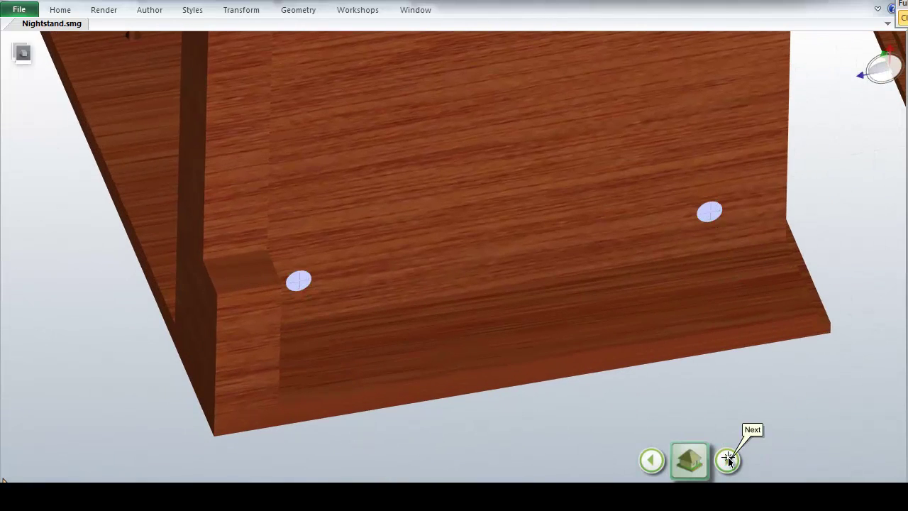
left_click(729, 460)
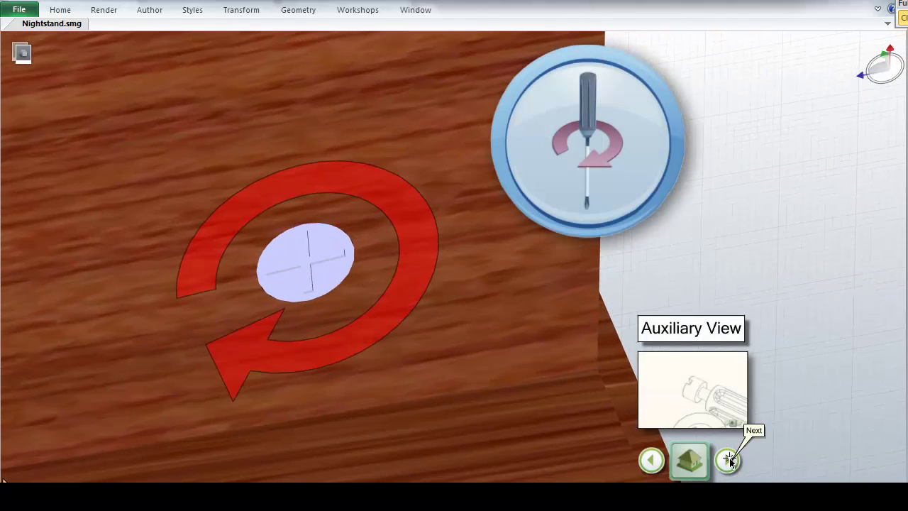
left_click(728, 460)
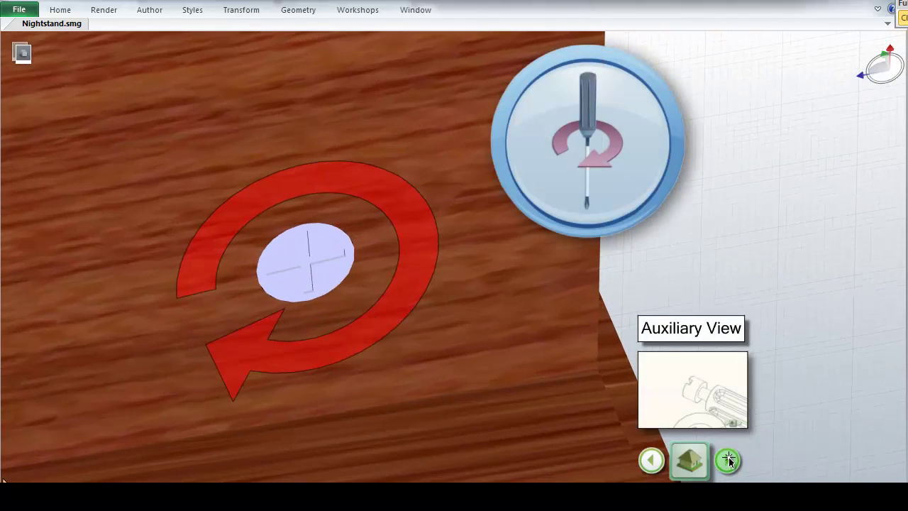
left_click(673, 382)
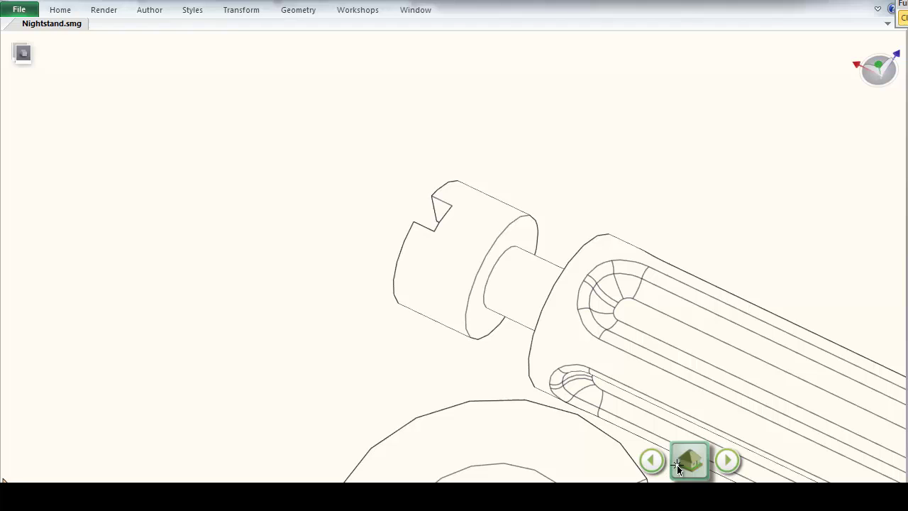
left_click(729, 460)
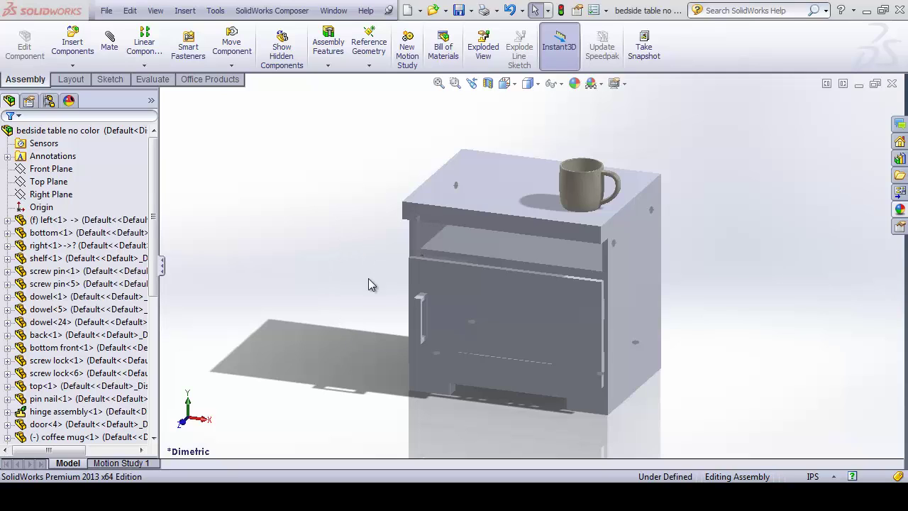
- Orbit the bedside table assembly in SolidWorks to inspect the coffee mug on top
middle_click_drag(371, 286, 407, 270)
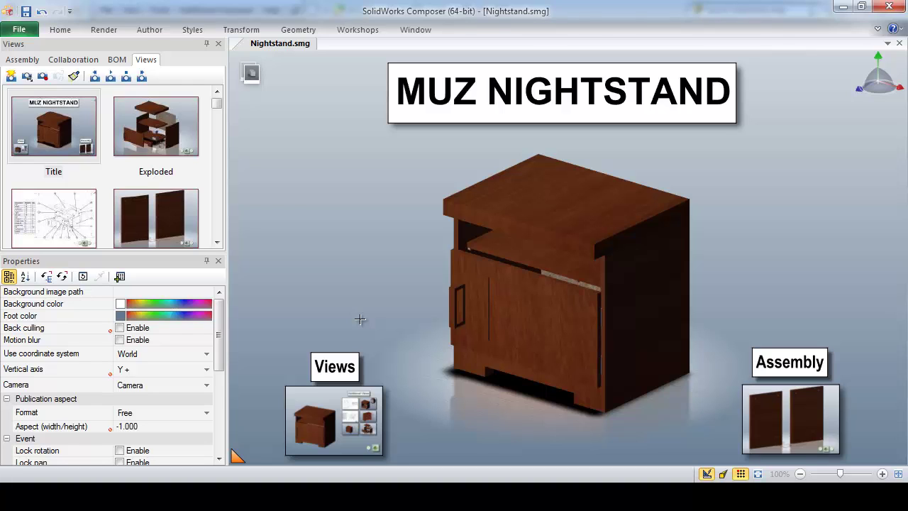
- Update Nightstand.smg from bedside table no color.SLDASM with the Import options enabled
left_click(34, 31)
mouse_move(132, 123)
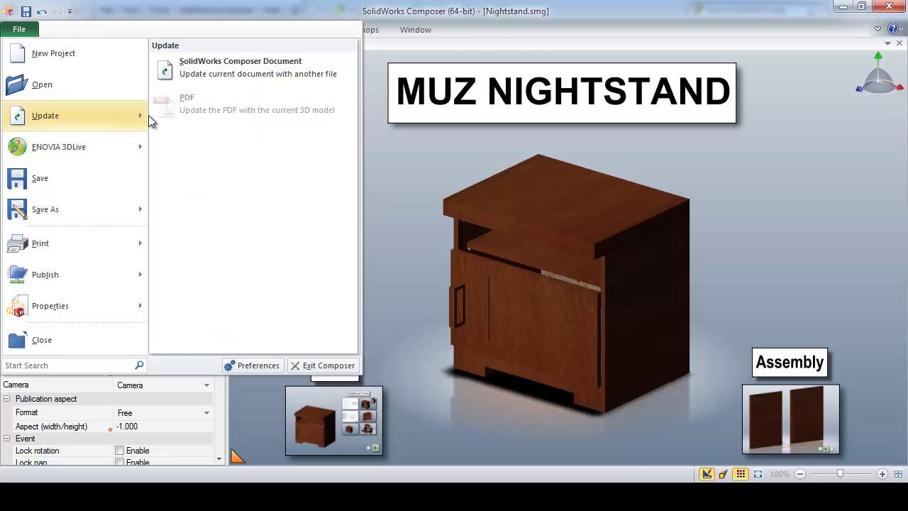
left_click(191, 76)
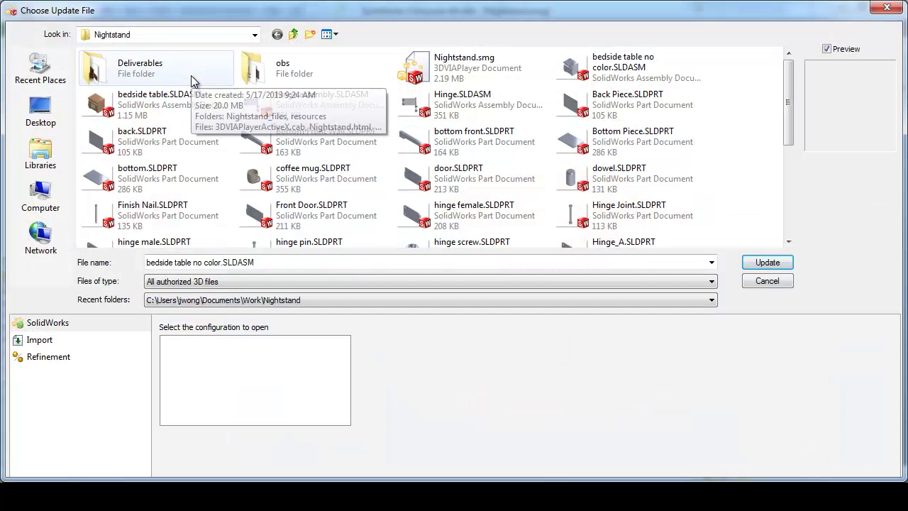
left_click(567, 77)
left_click(39, 340)
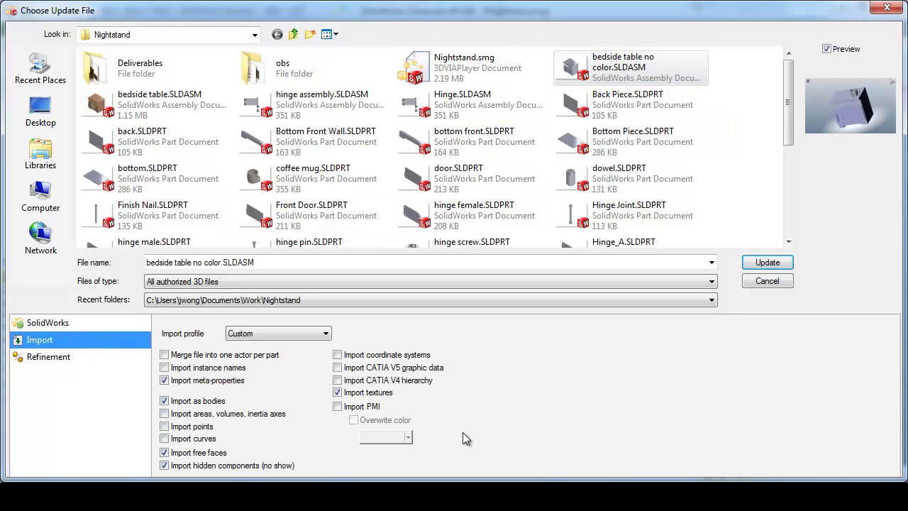
left_click(753, 269)
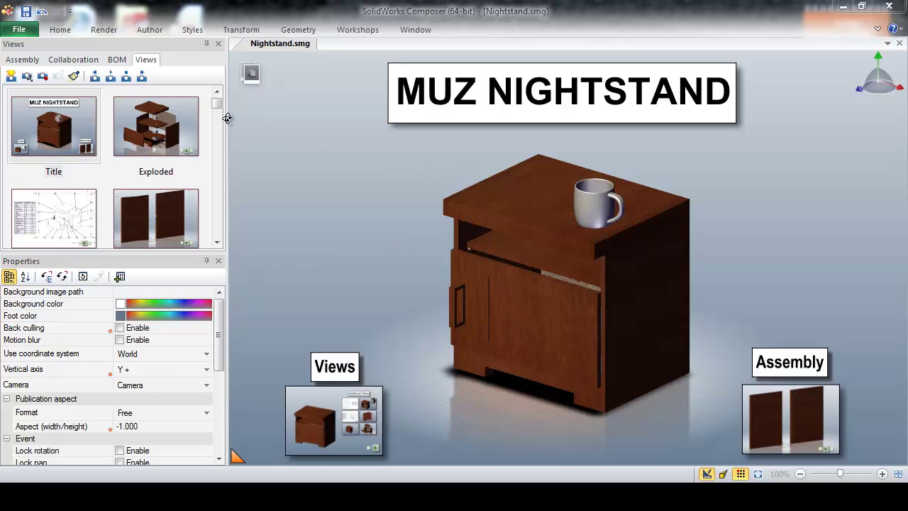
left_click_drag(218, 104, 217, 192)
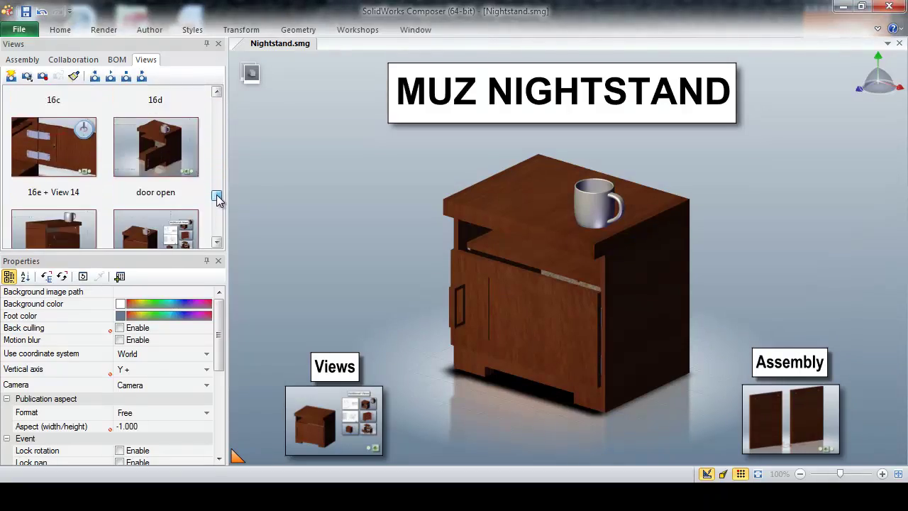